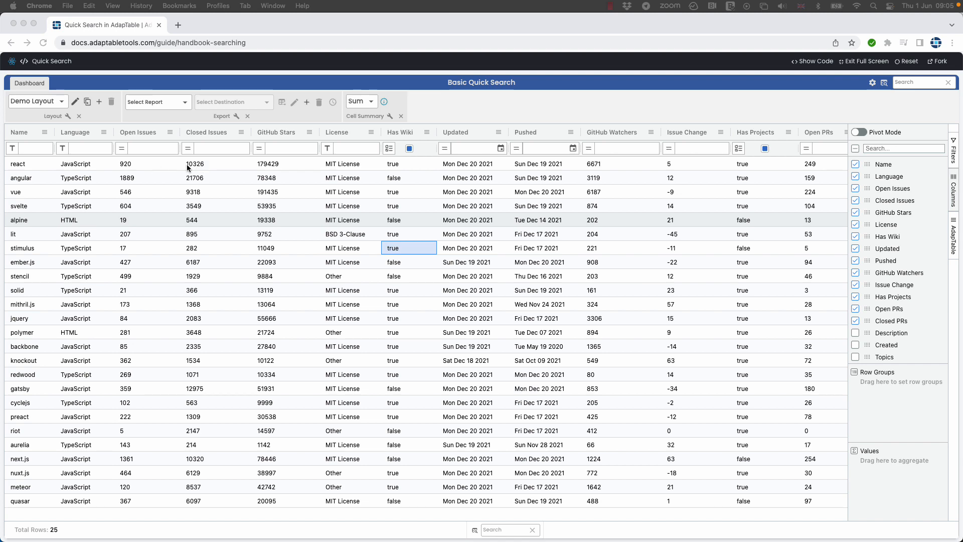
Start a new calculated column in the Settings Panel with Id 'Diff'
left_click(873, 83)
left_click(873, 83)
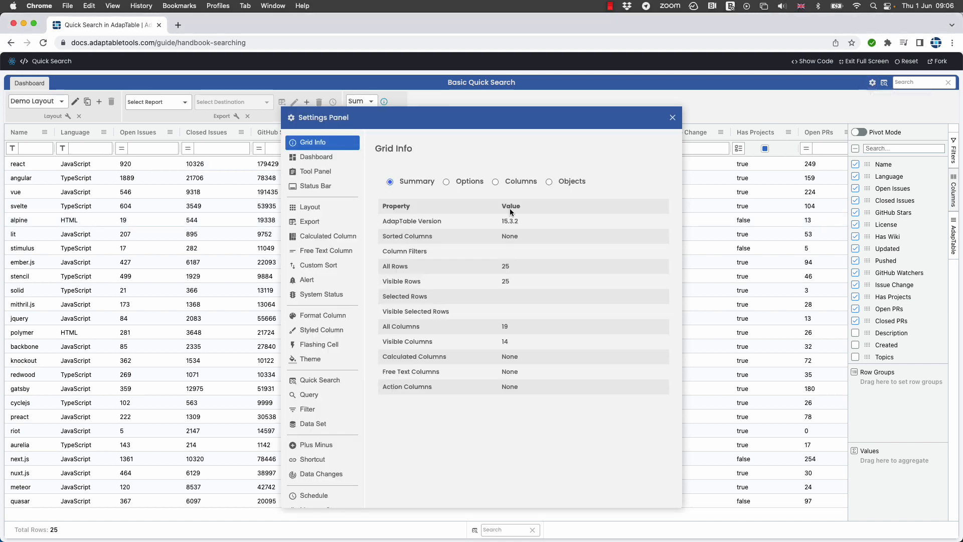
left_click(348, 236)
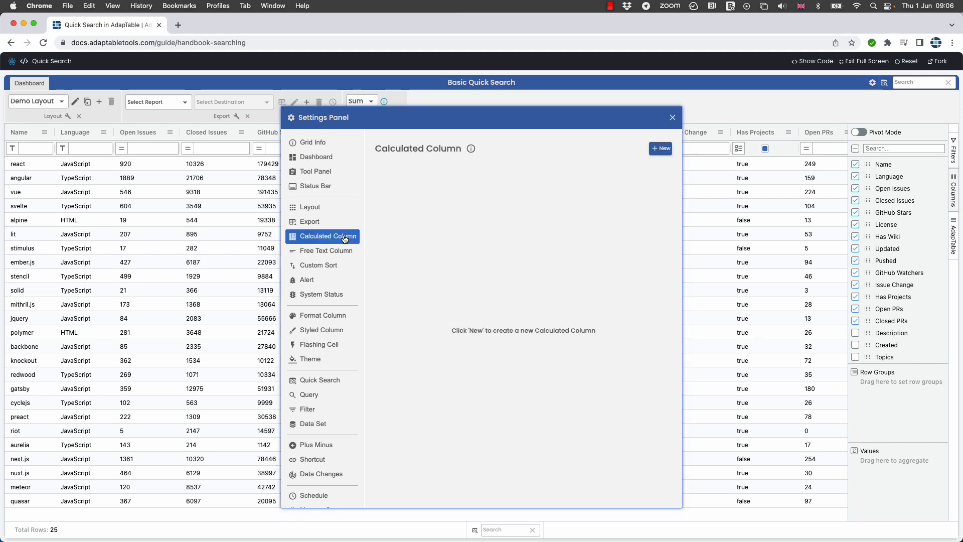
left_click(659, 153)
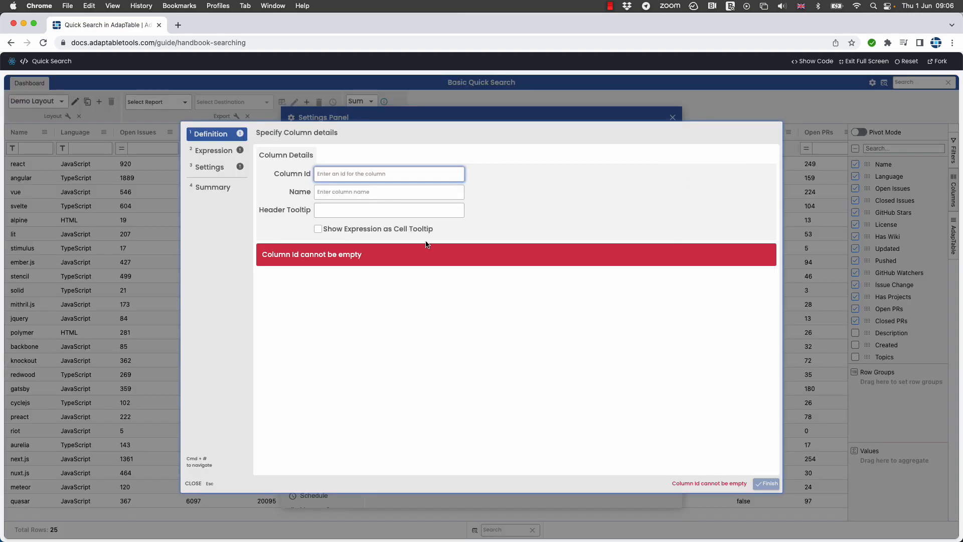
type("Diff")
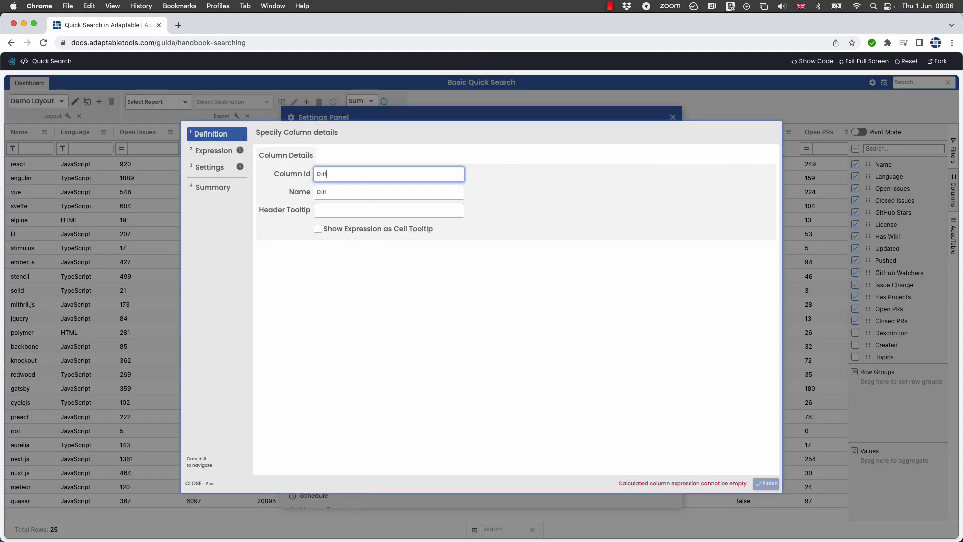
Set the Diff expression to [closed_issues_count] - [open_issues_count]
left_click(220, 150)
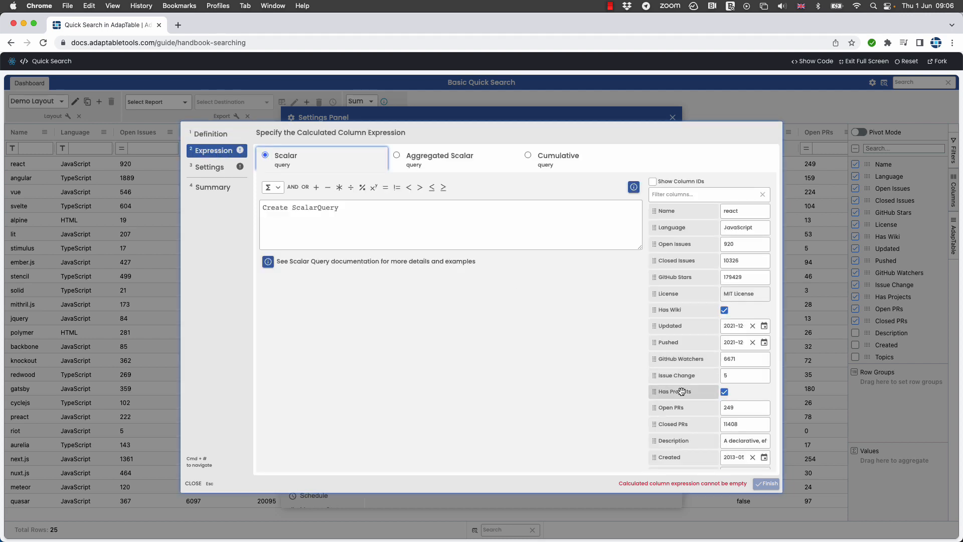
left_click(660, 261)
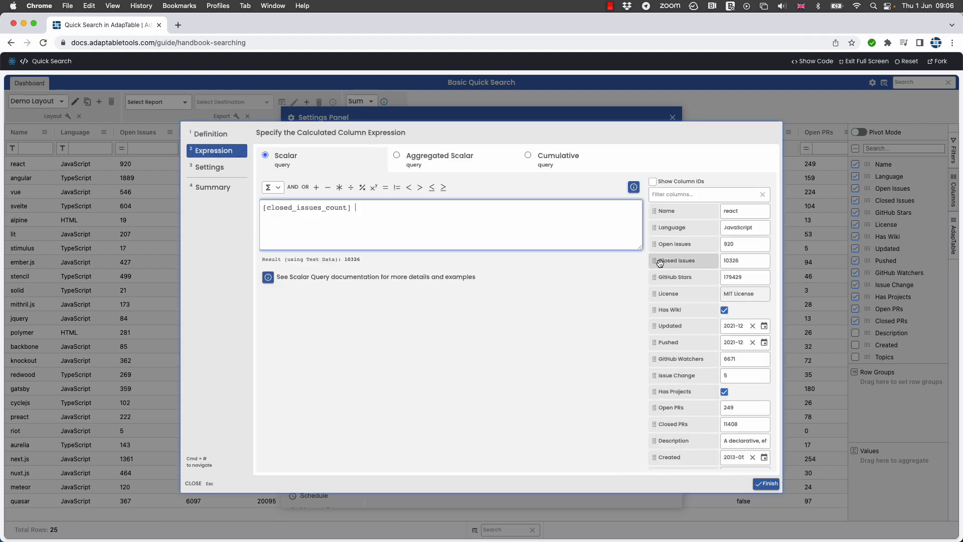
type("-")
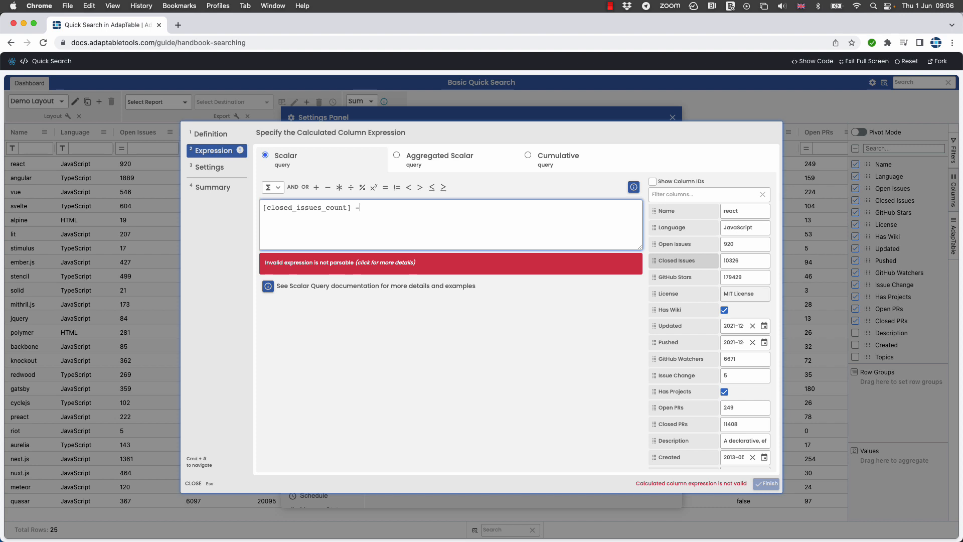
left_click(675, 245)
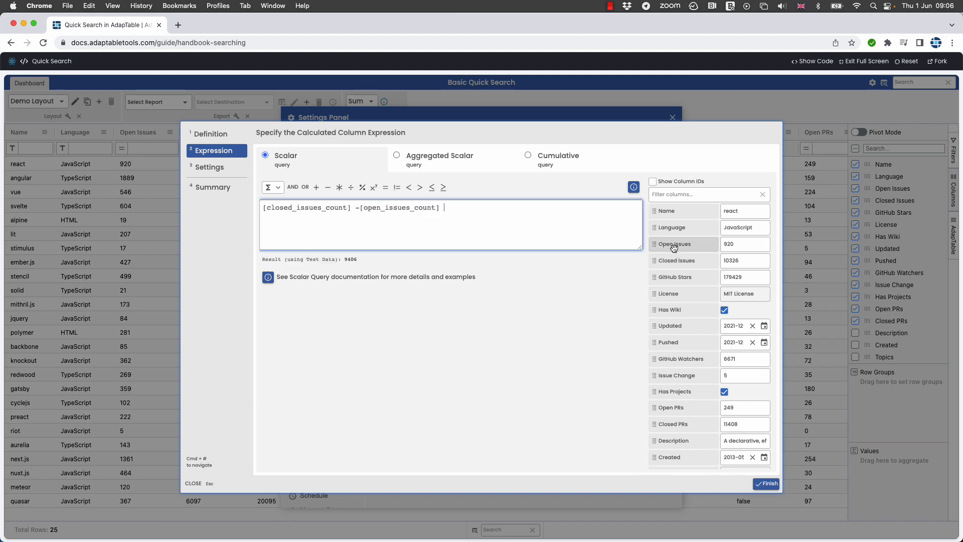
left_click(209, 168)
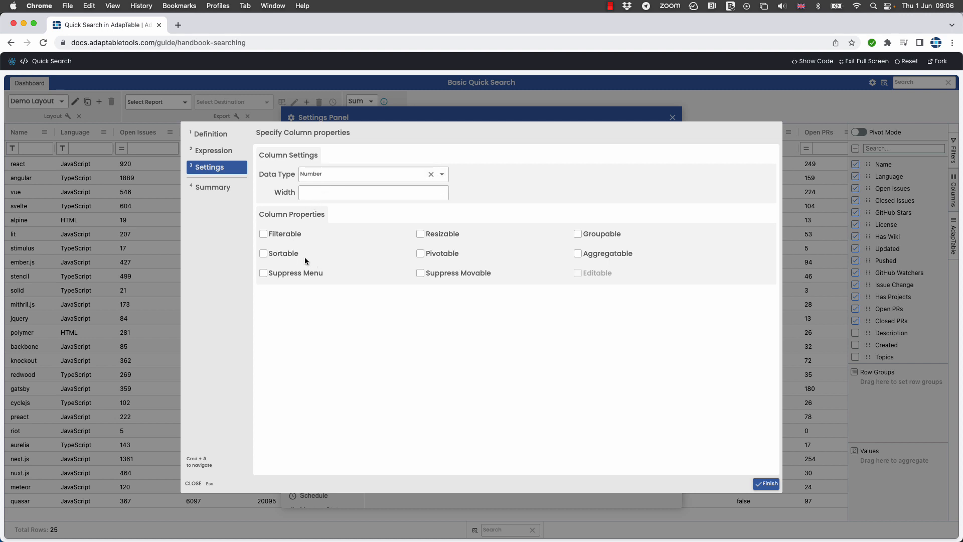
Make Diff Resizable and Aggregatable and finish saving it as a Number column
left_click(421, 234)
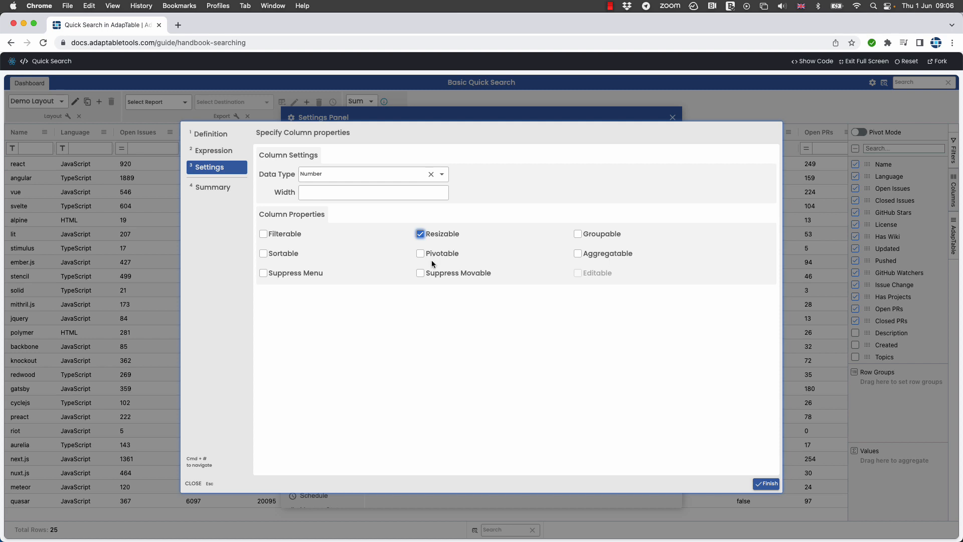
left_click(578, 253)
left_click(765, 486)
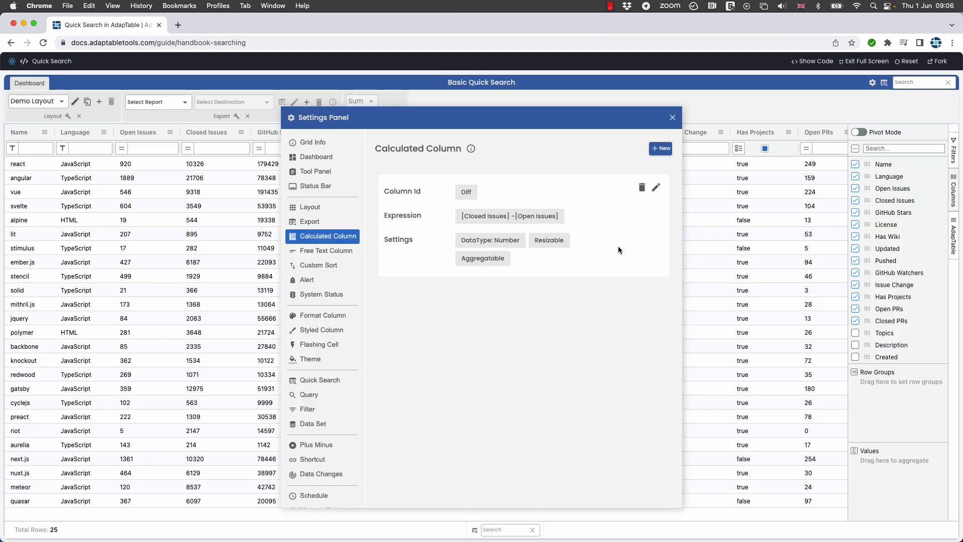
Close the Settings Panel and add Diff to the visible grid columns after Closed Issues
left_click(673, 119)
scroll(898, 271, "down", 2)
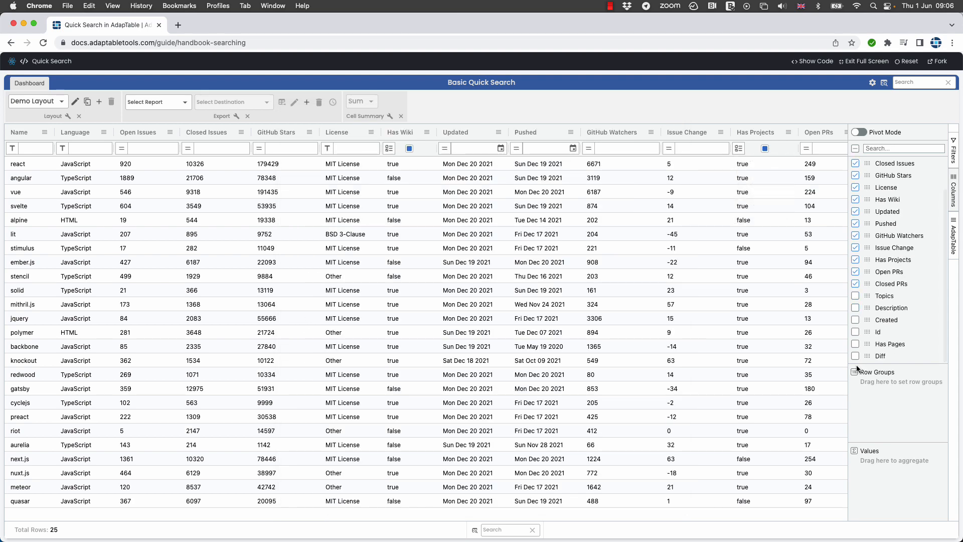
left_click_drag(864, 356, 877, 175)
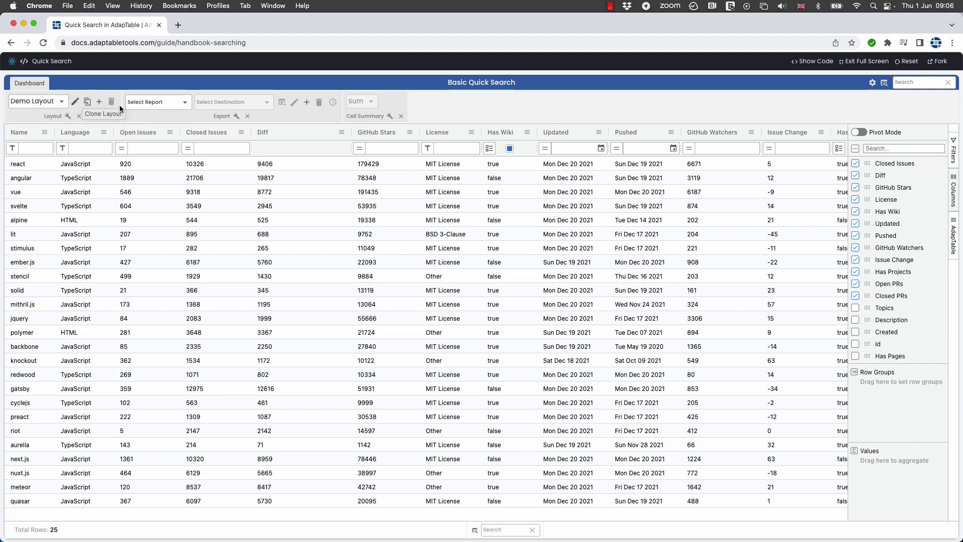
Create a new layout named 'Summaries' with Grid Type set to Pivot
left_click(98, 102)
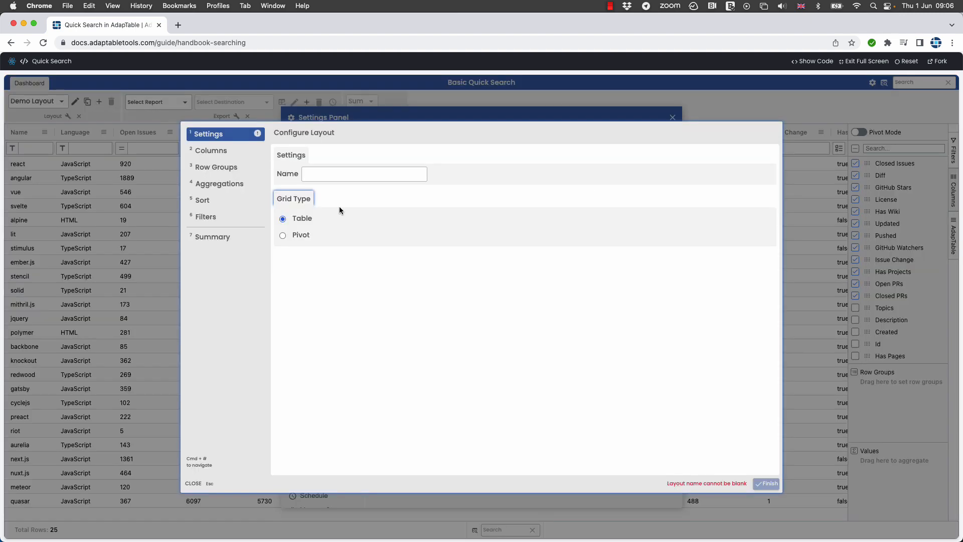
left_click(332, 175)
type("Summaries")
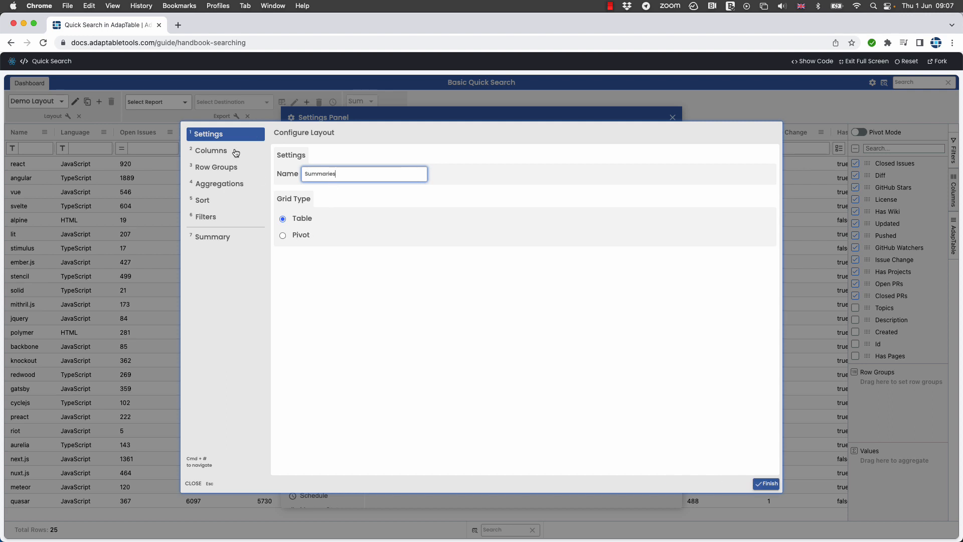
left_click(298, 235)
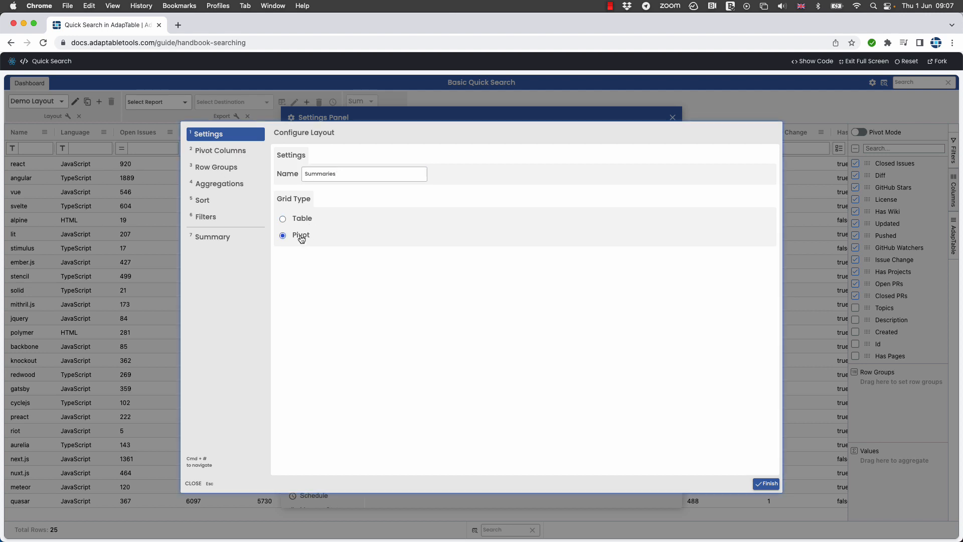
left_click(218, 152)
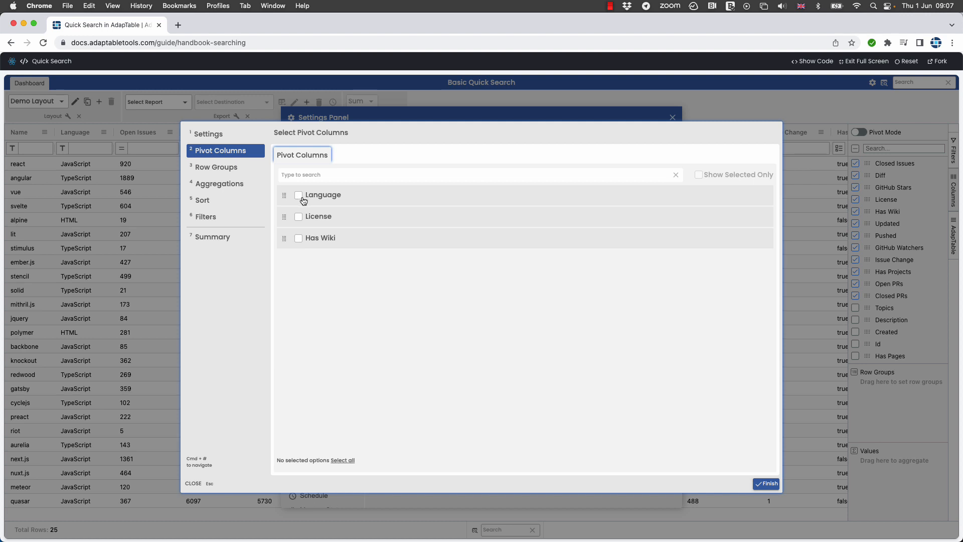
Group Summaries rows by Language and sum Open Issues, Closed Issues and Diff
left_click(217, 171)
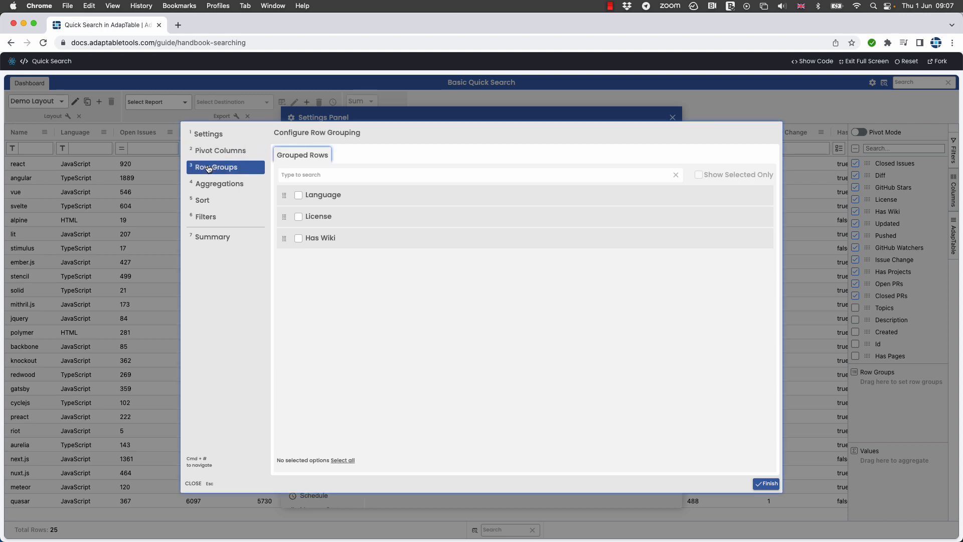
left_click(298, 197)
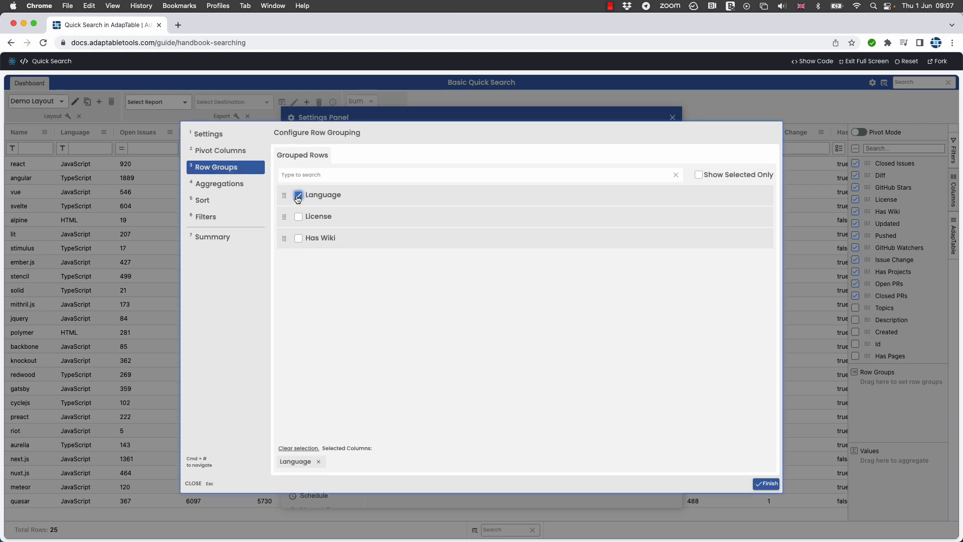
left_click(224, 187)
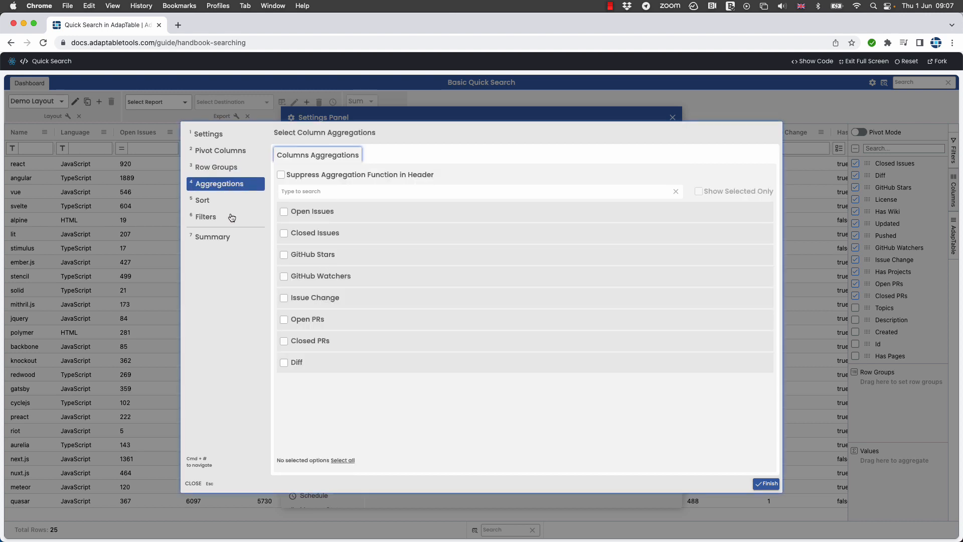
left_click(284, 212)
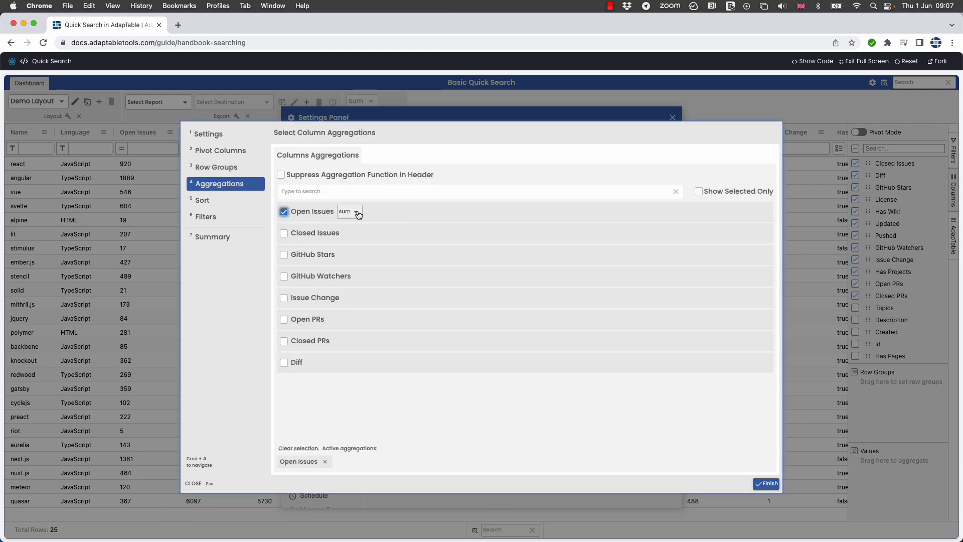
left_click(285, 235)
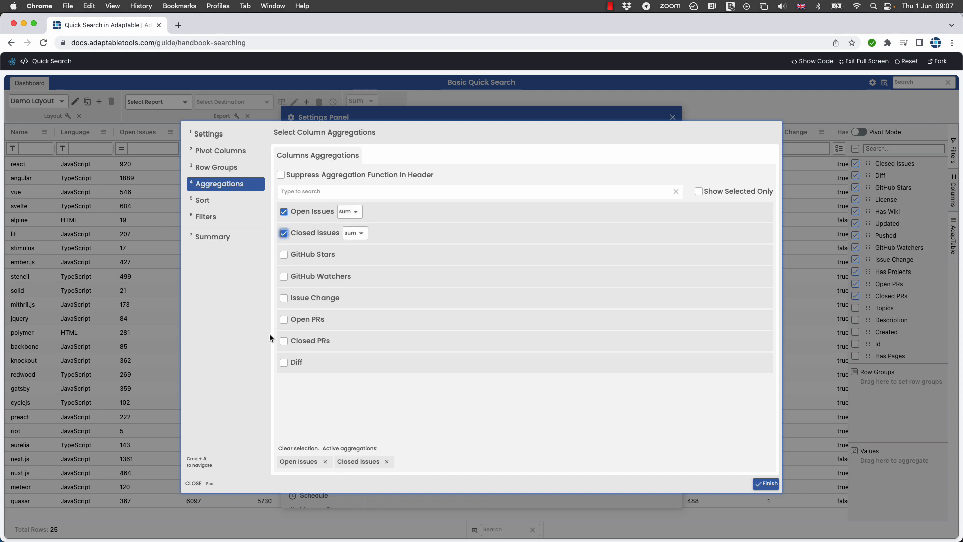
left_click(285, 365)
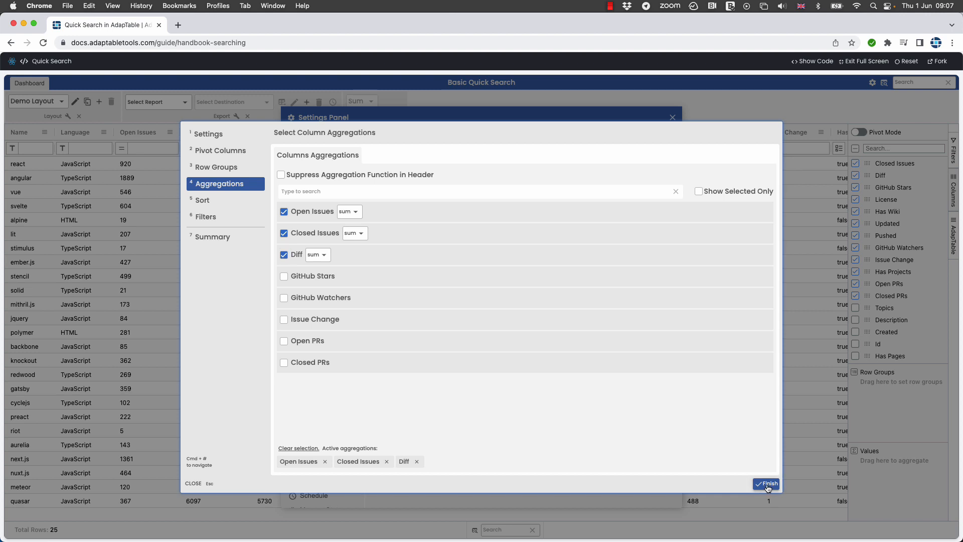
left_click(767, 484)
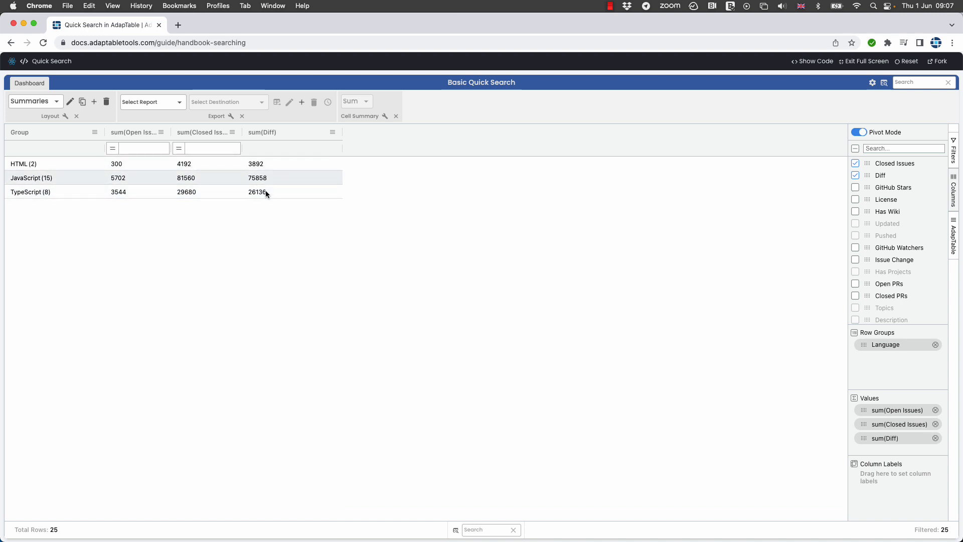
left_click(29, 107)
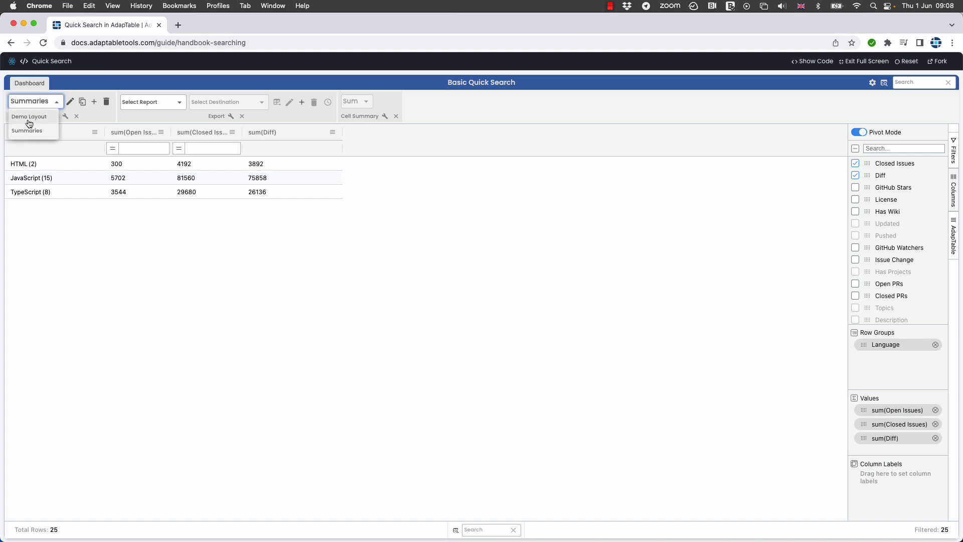
left_click(28, 124)
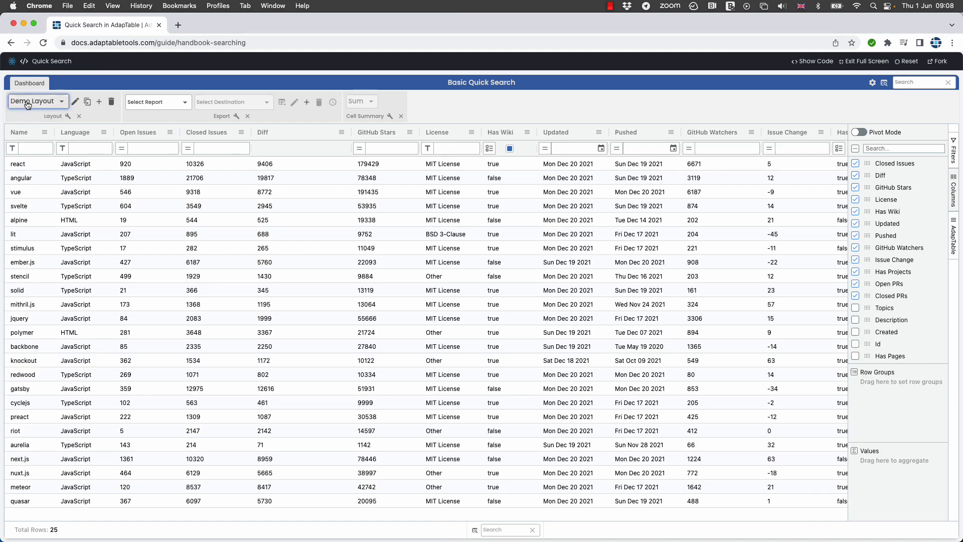
left_click(31, 101)
left_click(30, 131)
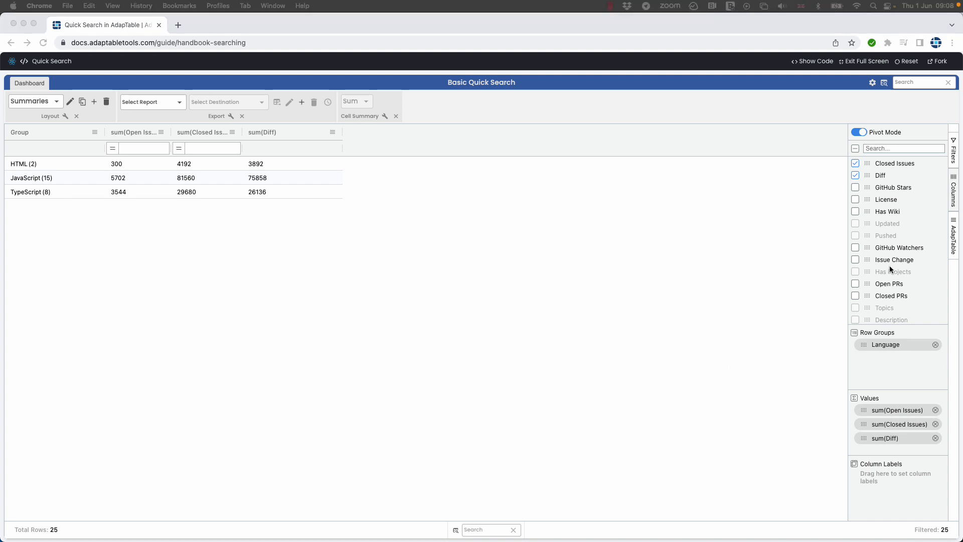
Swap the pivot's row grouping from Language to License, e.g. MIT License Diff 83005
left_click(856, 199)
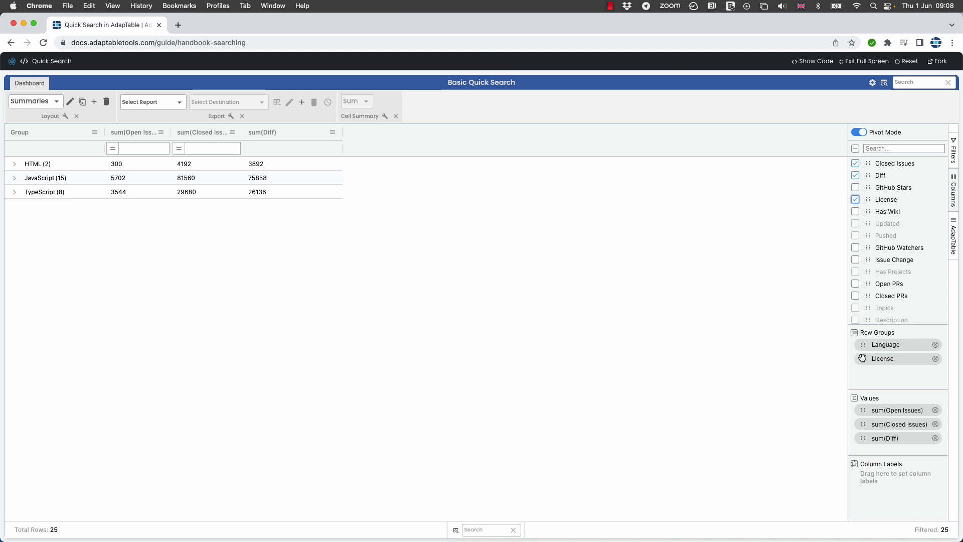
left_click_drag(863, 358, 872, 474)
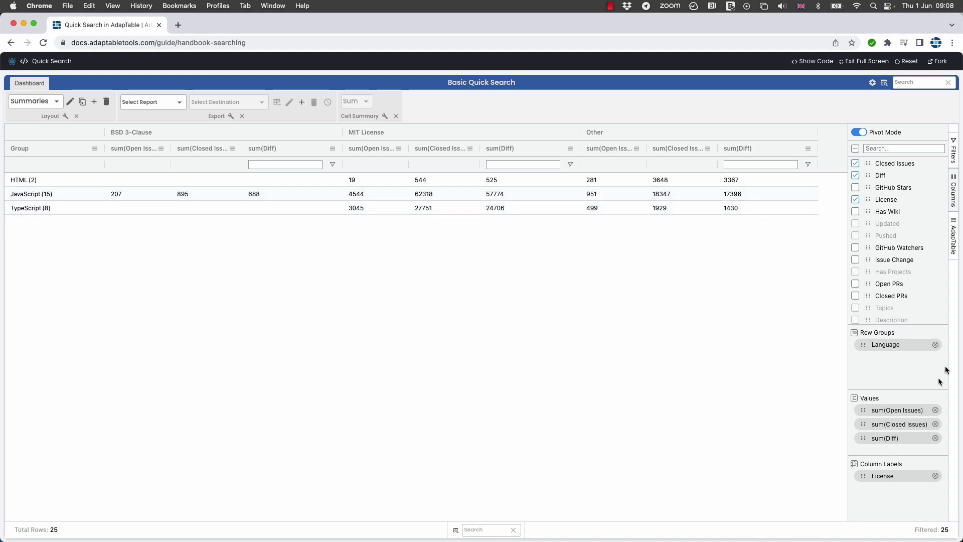
left_click(935, 345)
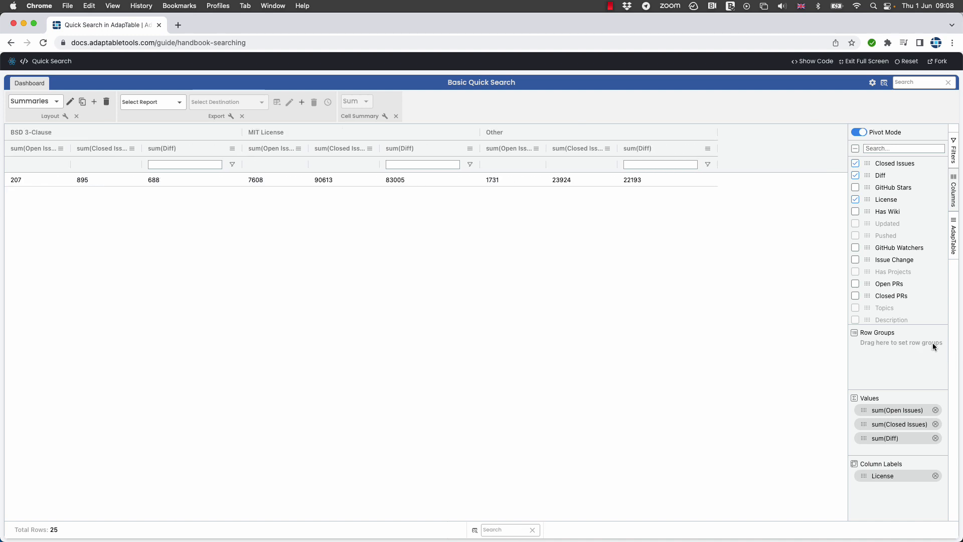
left_click(935, 476)
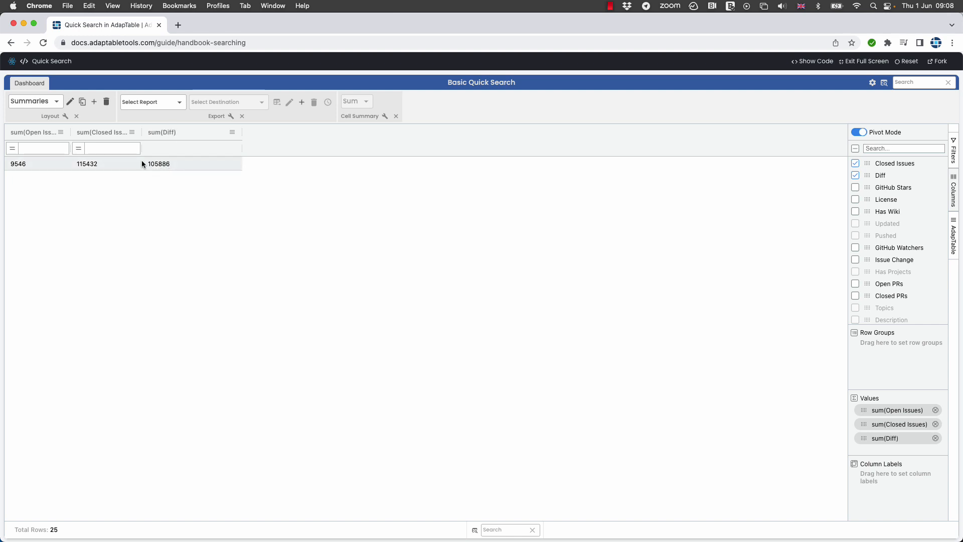
left_click(856, 200)
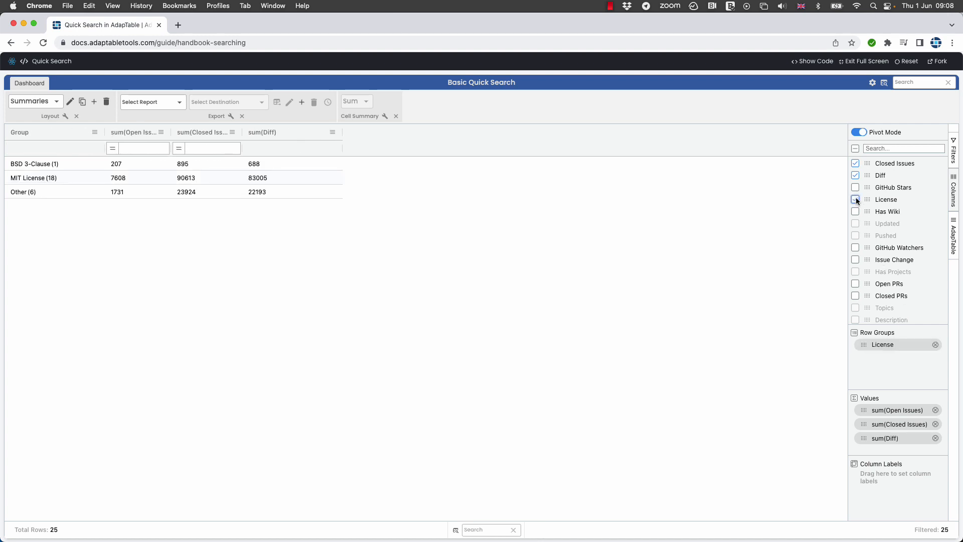